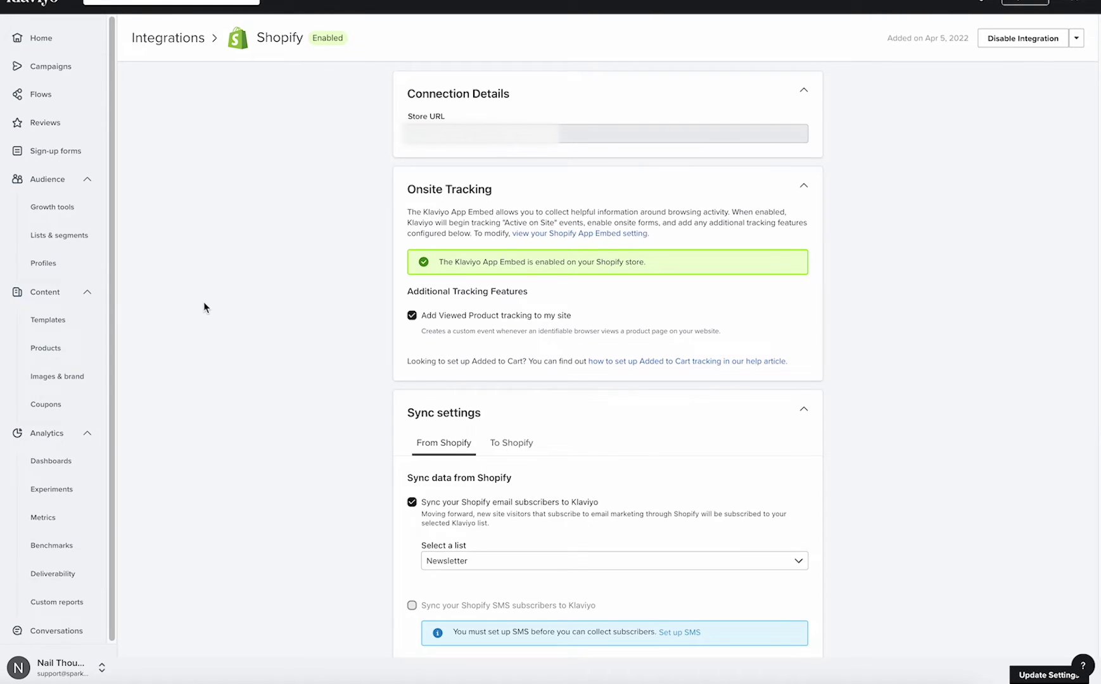
# Go to the Flows section from the sidebar to browse flow templates.
pyautogui.click(75, 242)
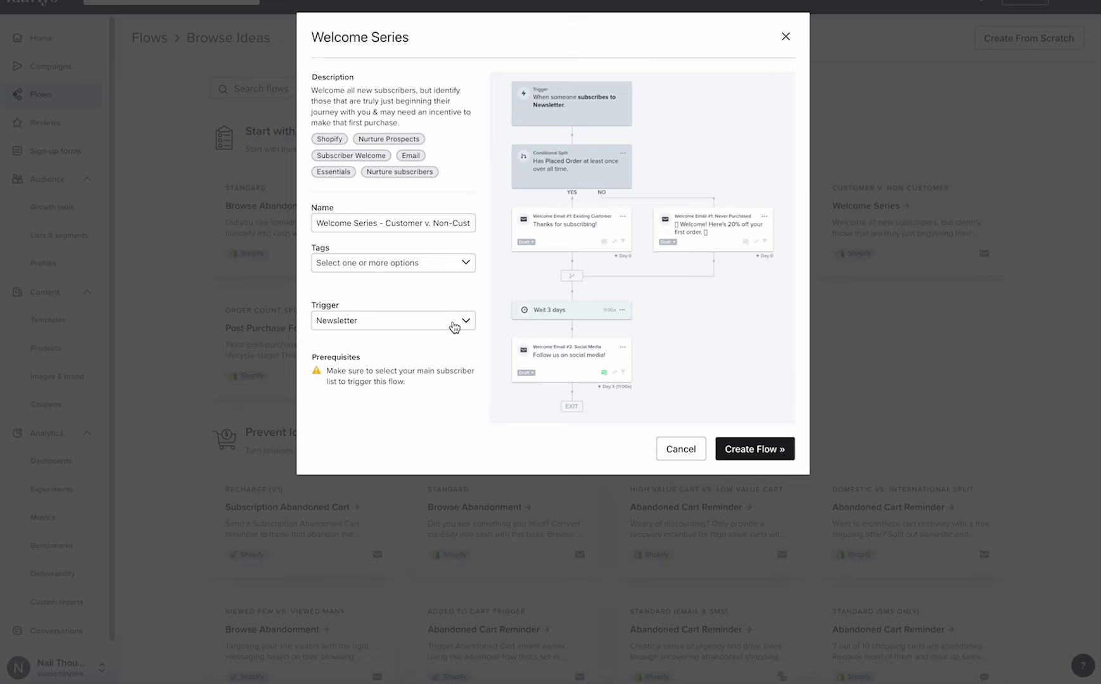
# Keep Newsletter as the trigger list for the Welcome Series – Customer v. Non-Customer template.
pyautogui.click(468, 322)
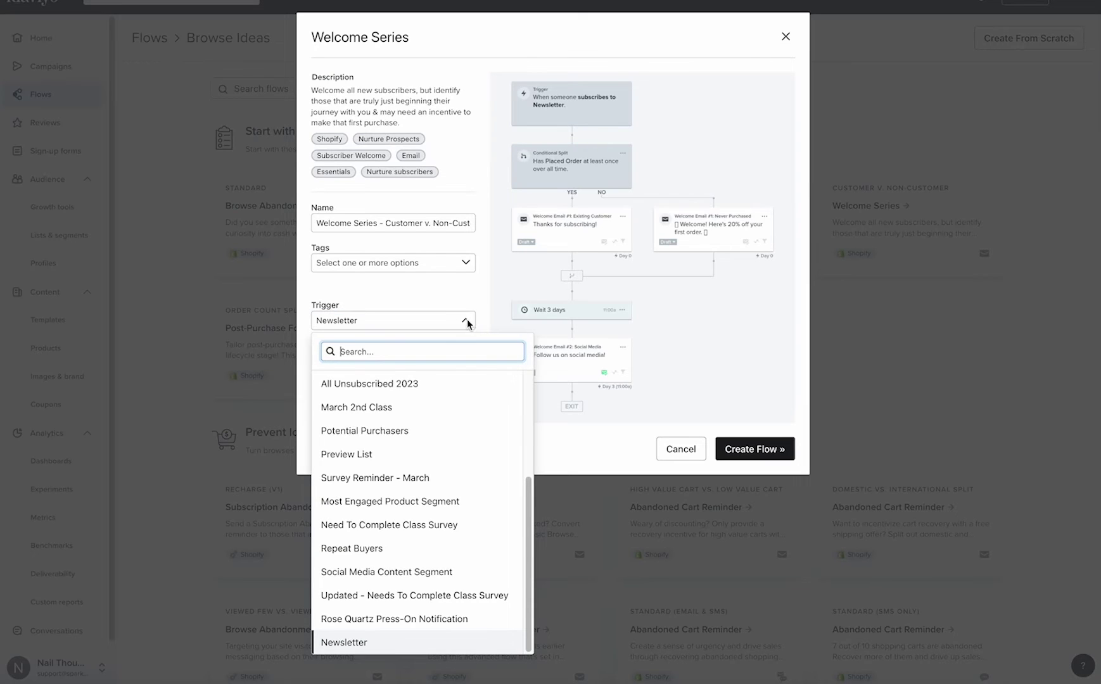
pyautogui.click(470, 321)
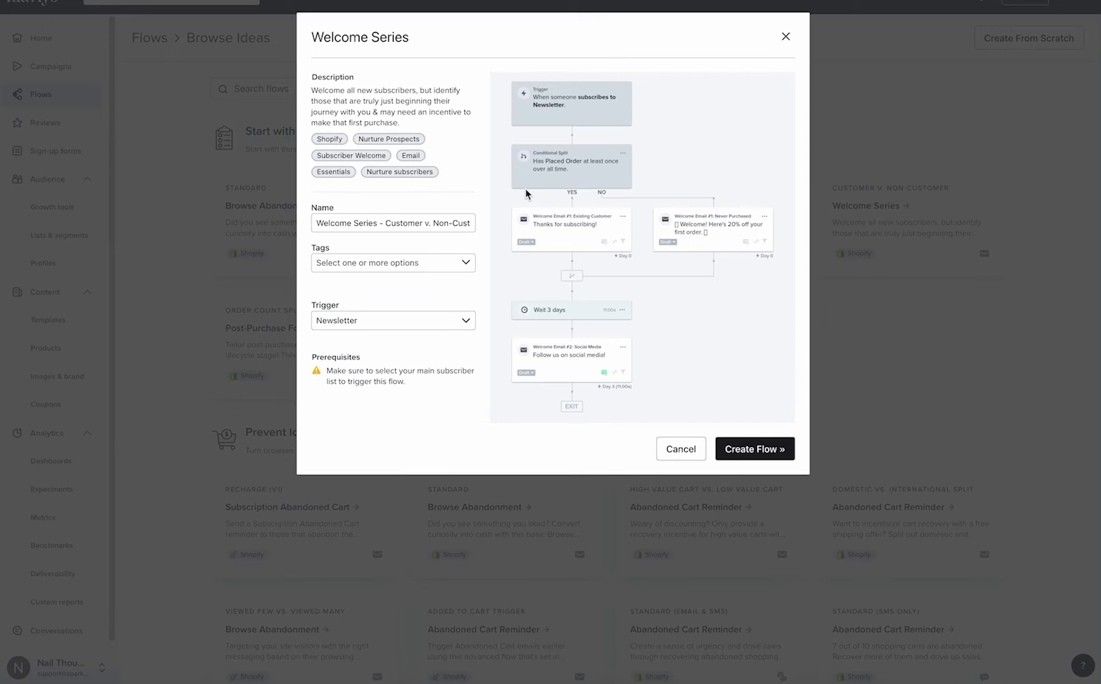
# Create the flow from the Welcome Series template and review its welcome emails and Placed Order split.
pyautogui.click(755, 448)
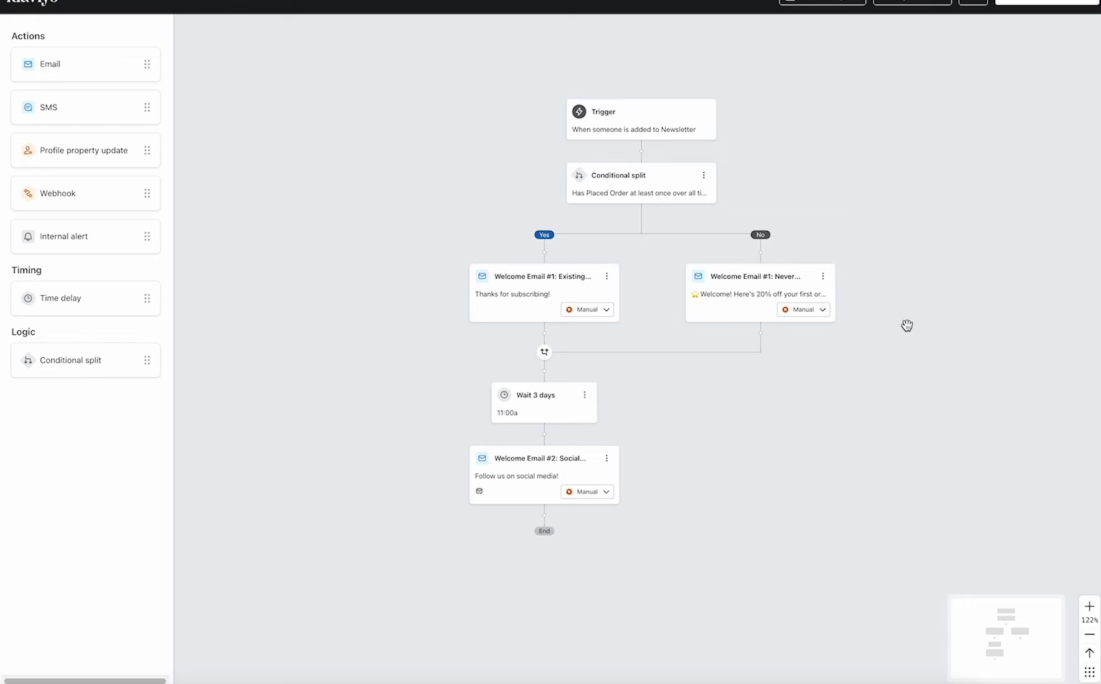
pyautogui.click(535, 321)
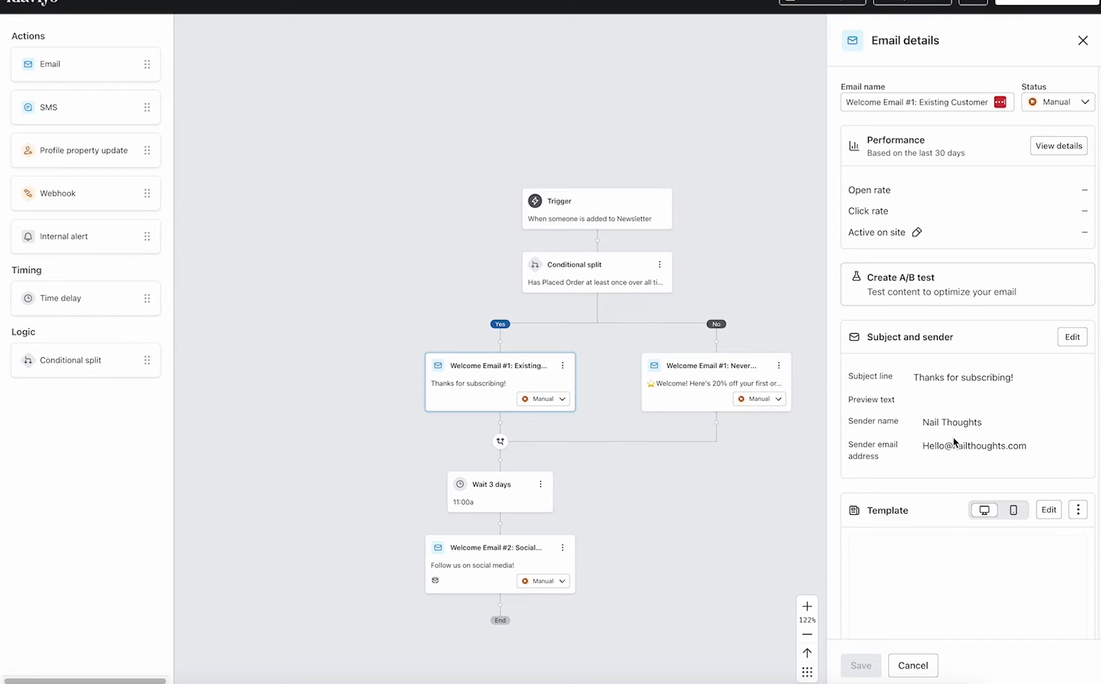
pyautogui.scroll(-5, 954, 442)
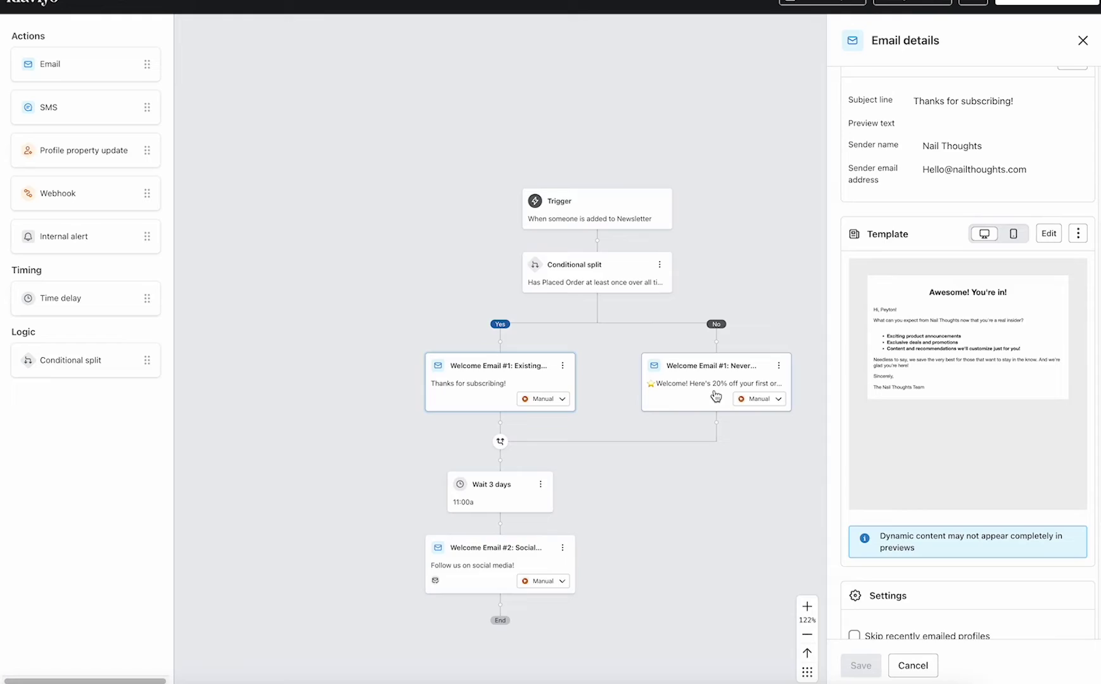
pyautogui.click(716, 396)
pyautogui.click(1012, 235)
pyautogui.click(724, 273)
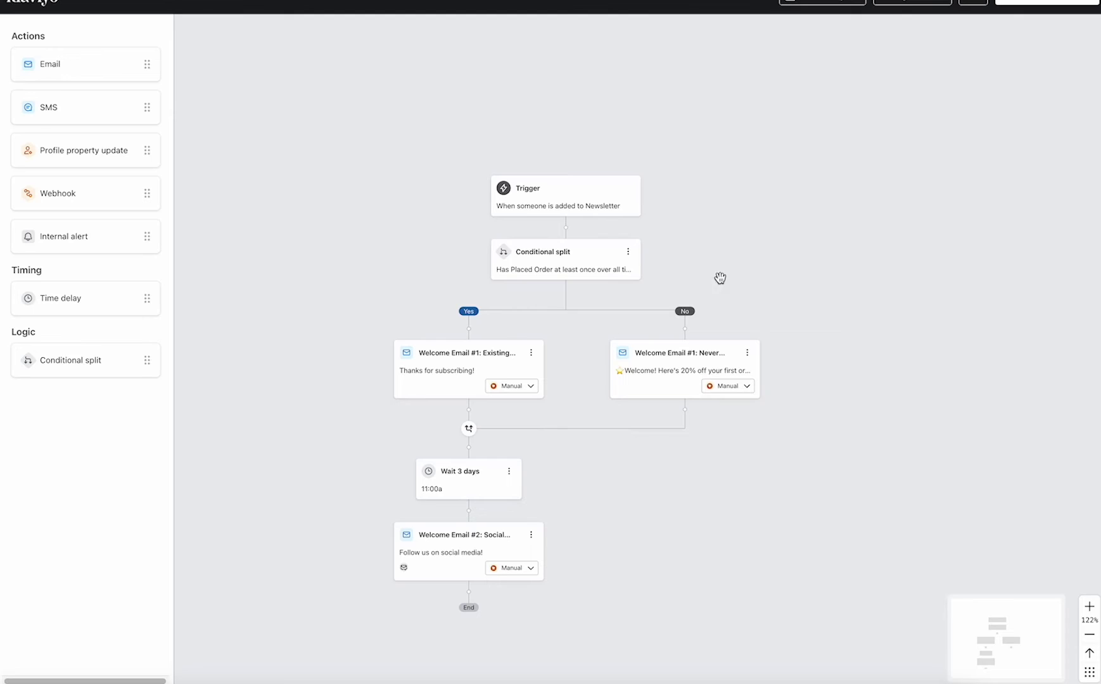
pyautogui.click(582, 271)
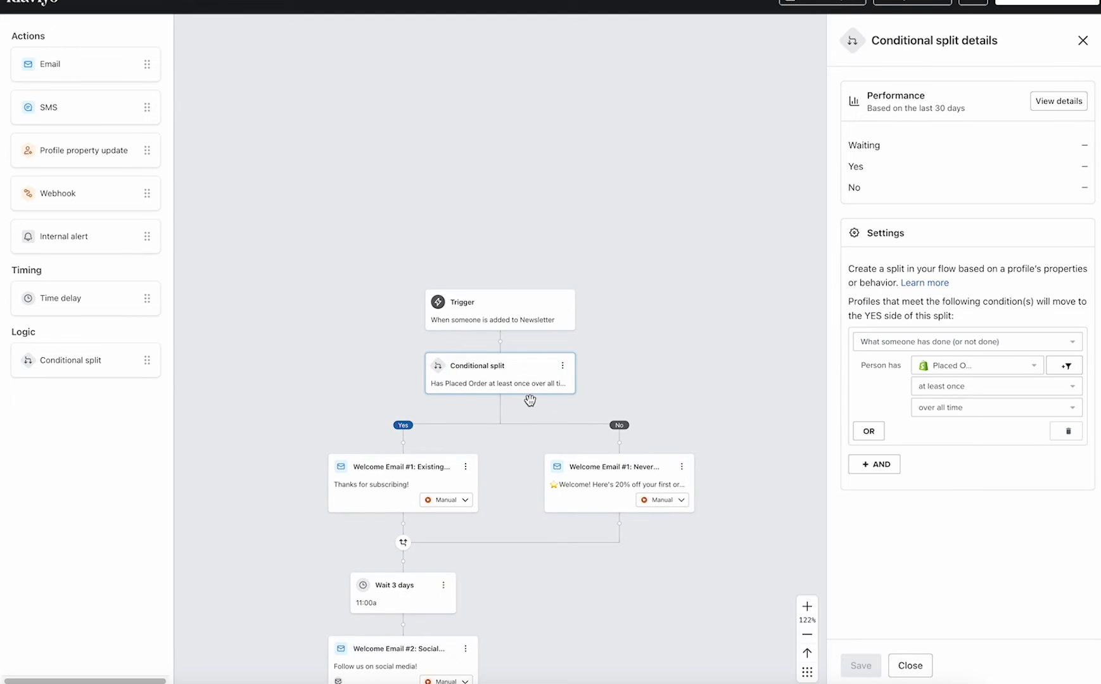
pyautogui.moveTo(651, 376); pyautogui.dragTo(740, 220)
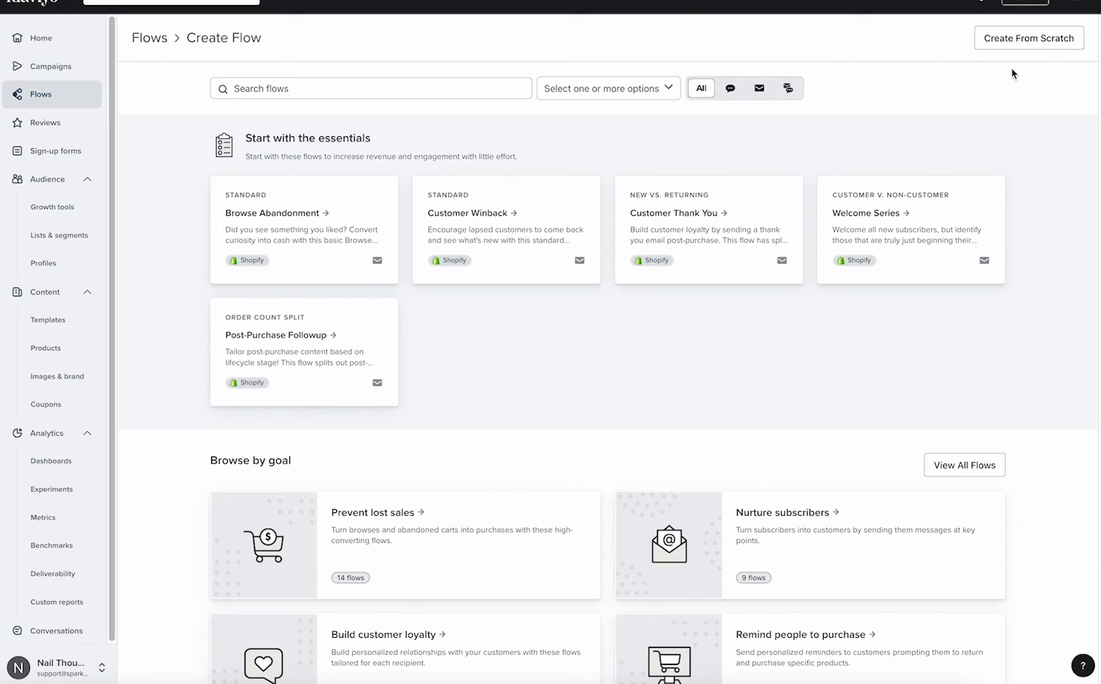
# Create a blank flow from scratch named 'Welcome Series Test'.
pyautogui.click(1056, 42)
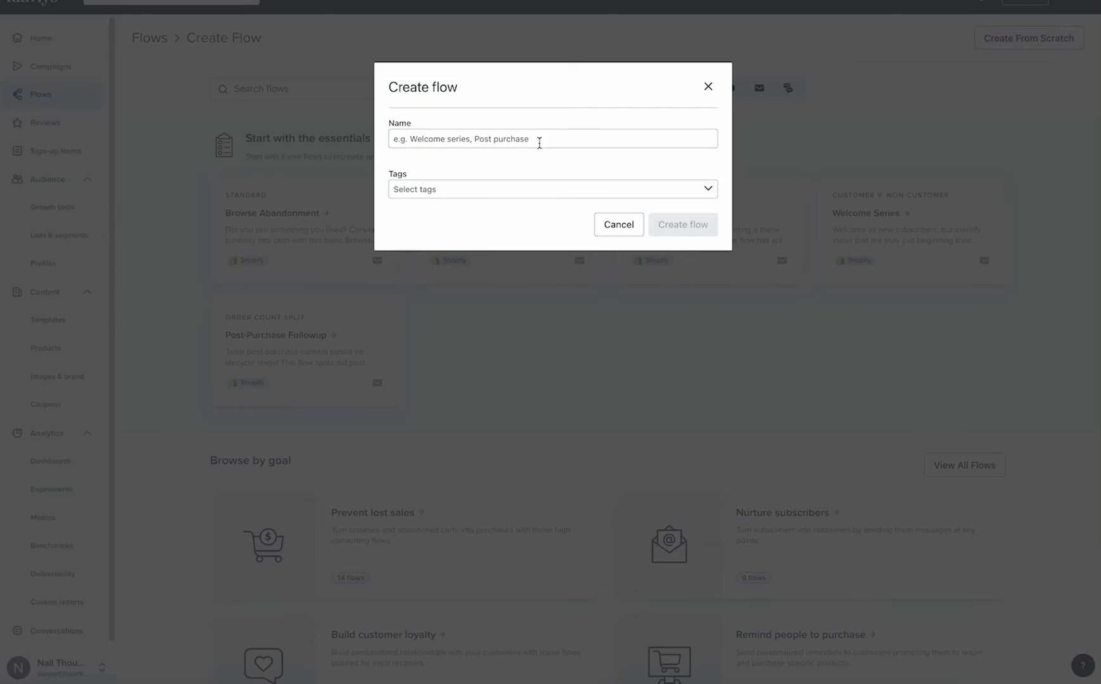
pyautogui.click(519, 143)
pyautogui.write('Welcom')
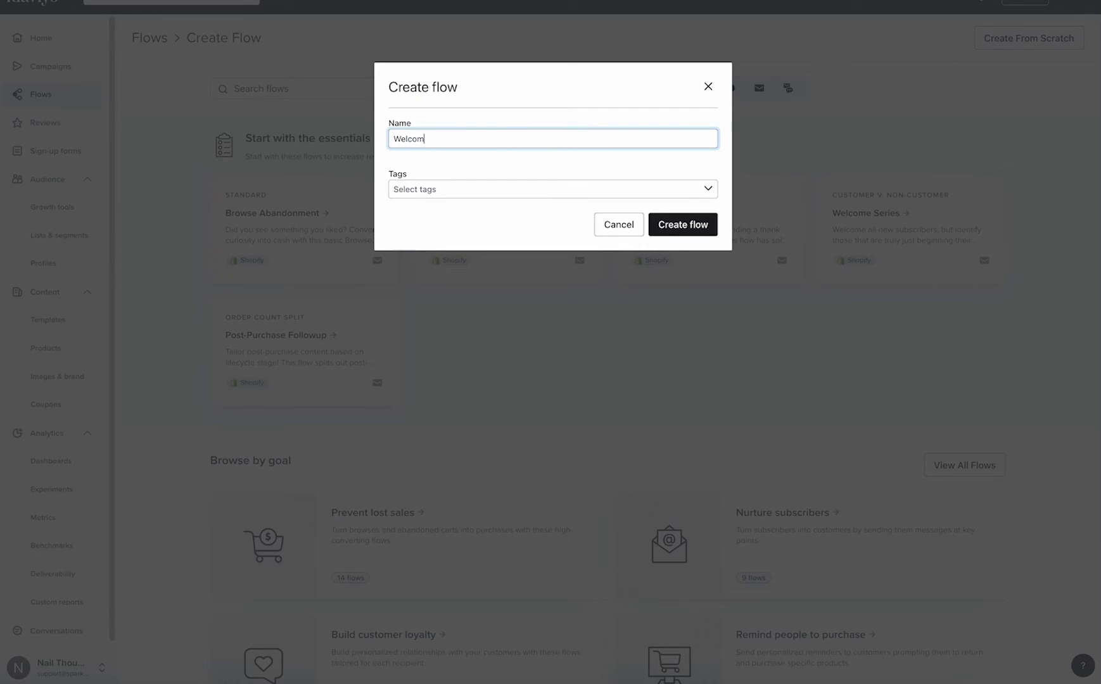
pyautogui.write('e Series Test')
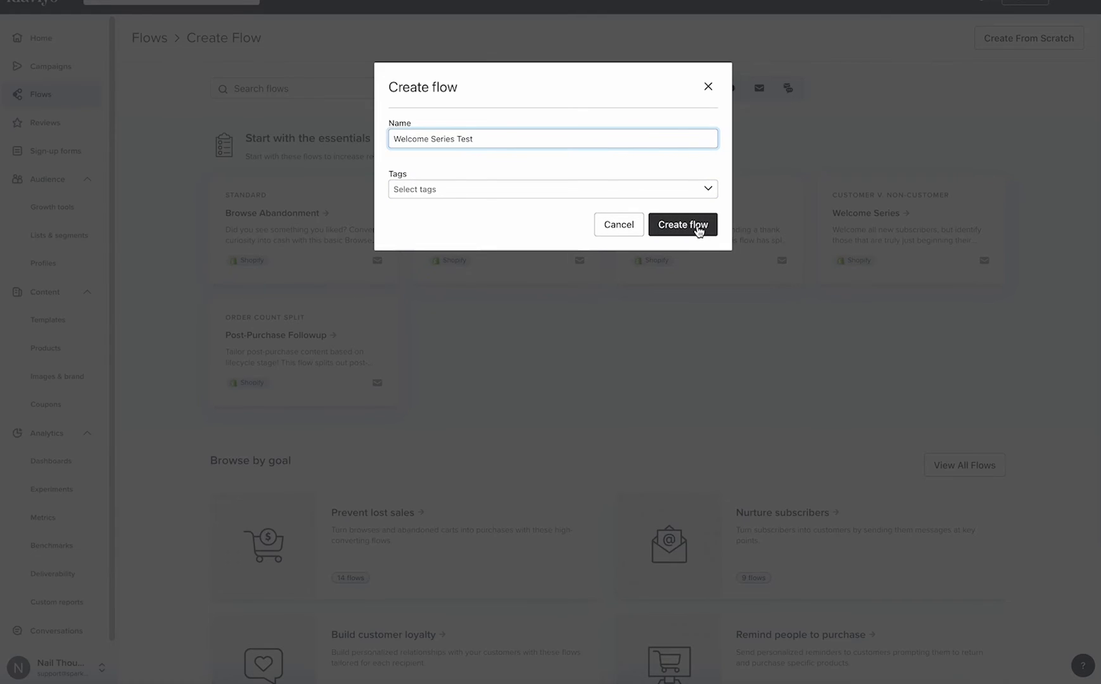
pyautogui.click(699, 226)
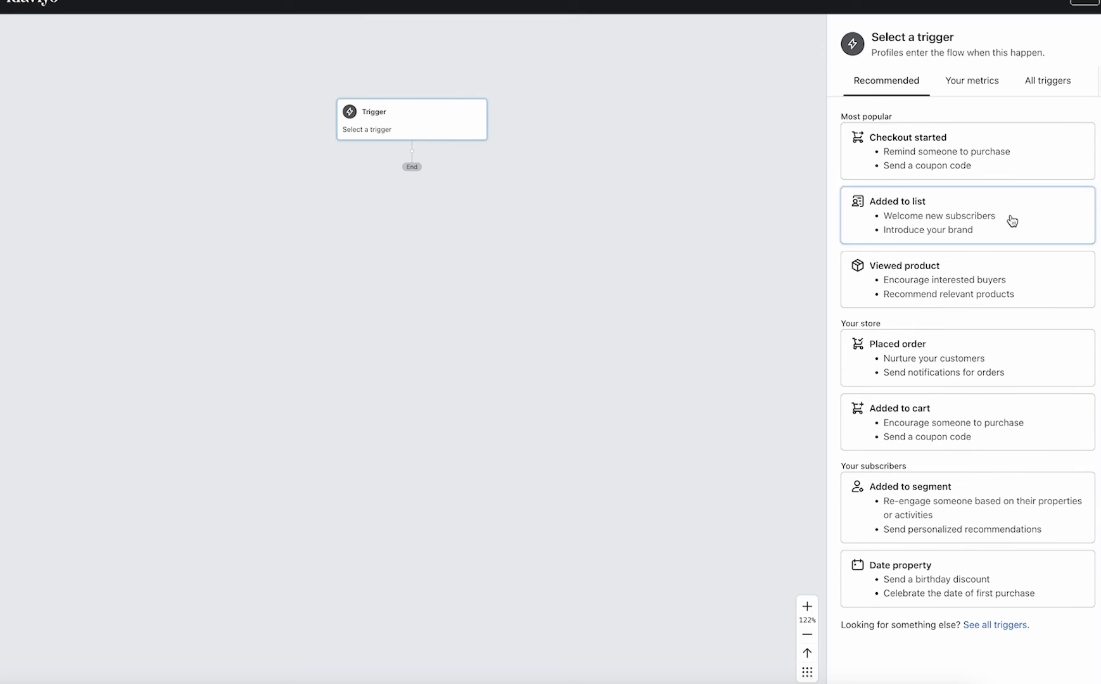
# Set the flow trigger to Added to list with the Newsletter list, and confirm the save.
pyautogui.click(1012, 220)
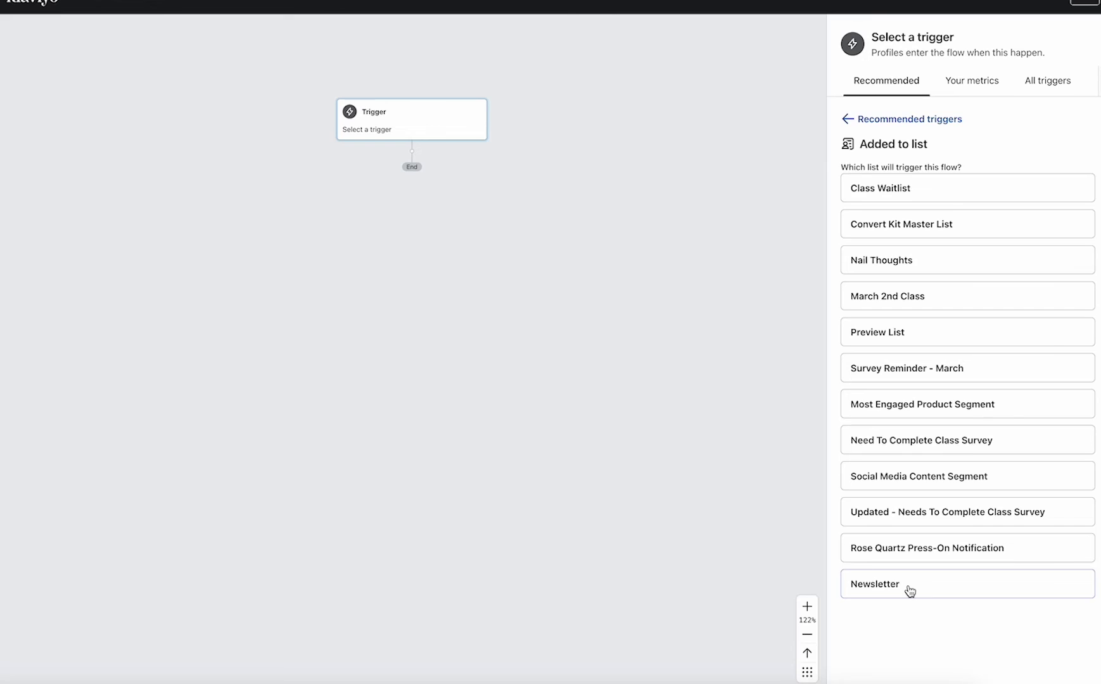
pyautogui.click(882, 593)
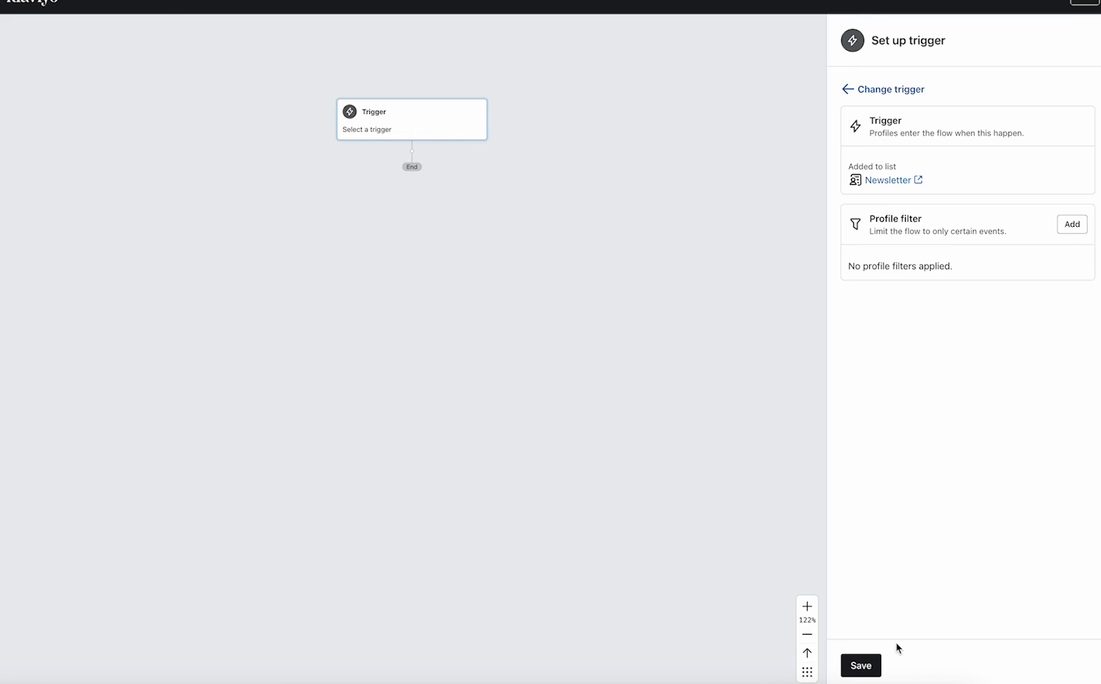
pyautogui.click(869, 668)
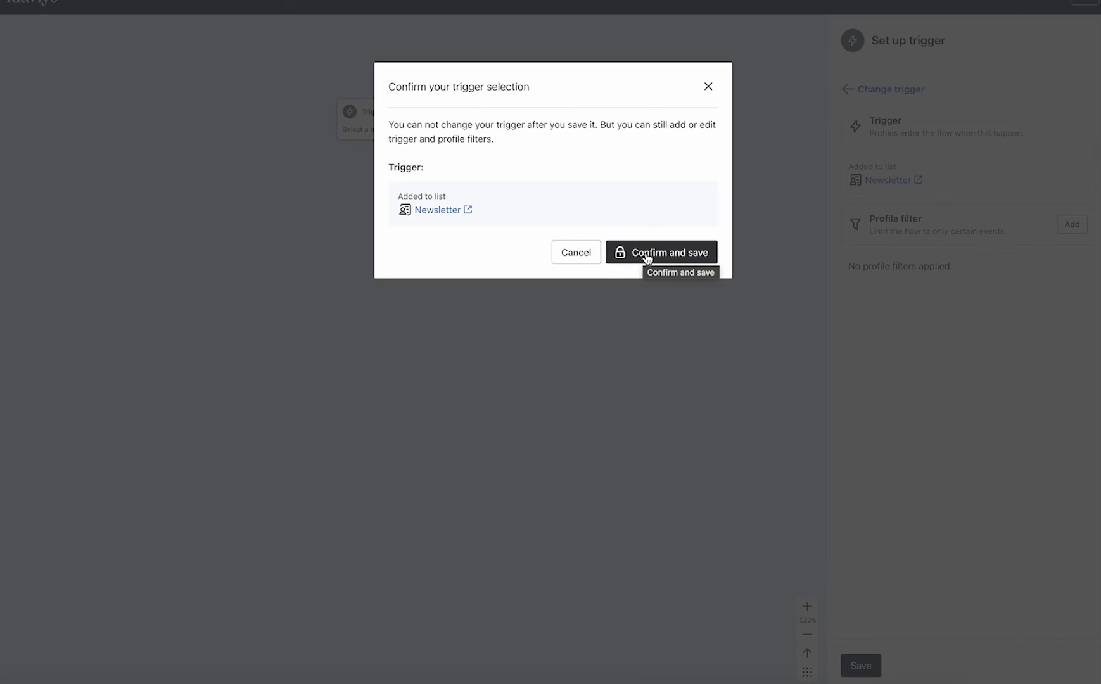
pyautogui.click(648, 257)
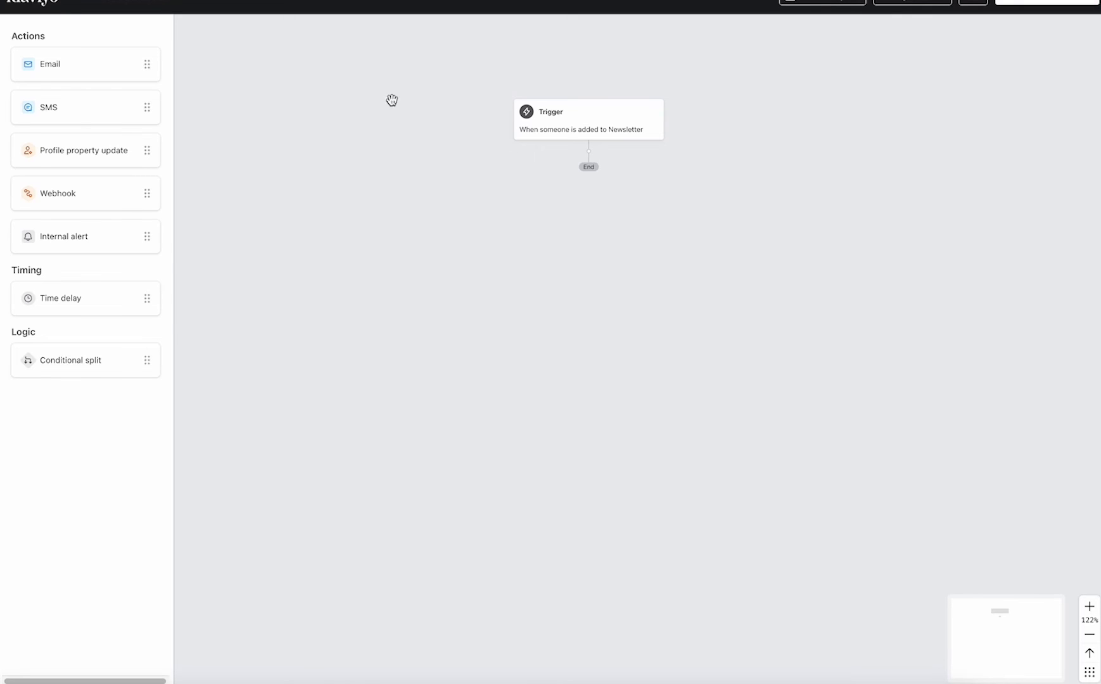
# Add a draft Email #1 step directly below the Newsletter trigger.
pyautogui.moveTo(76, 64); pyautogui.dragTo(569, 168)
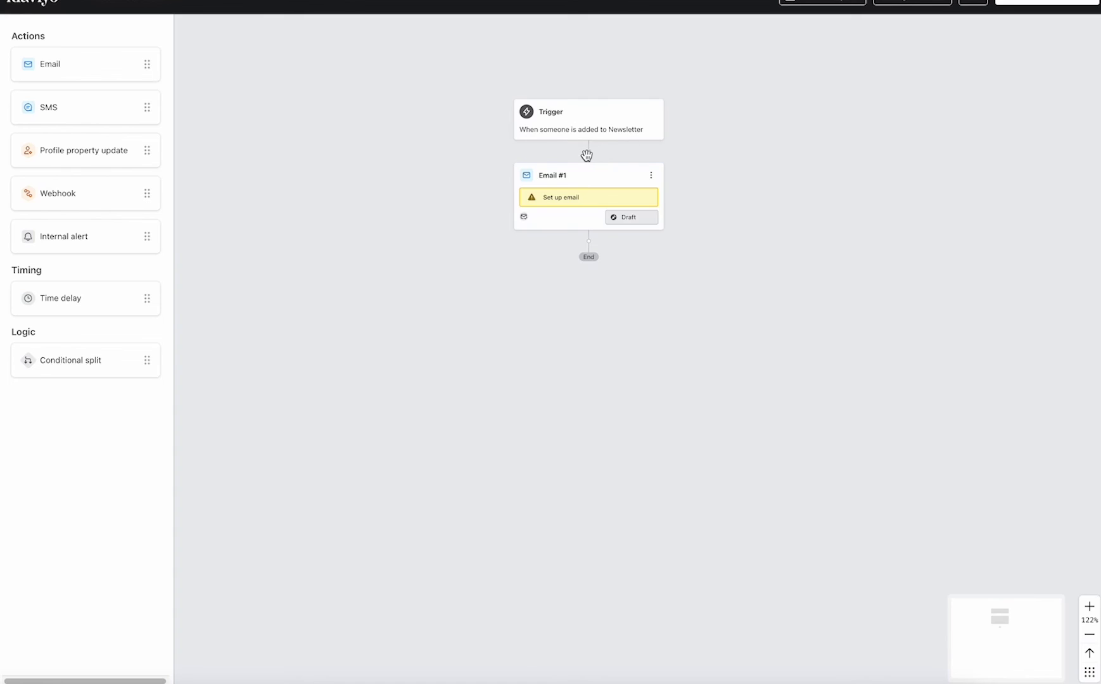
pyautogui.click(583, 182)
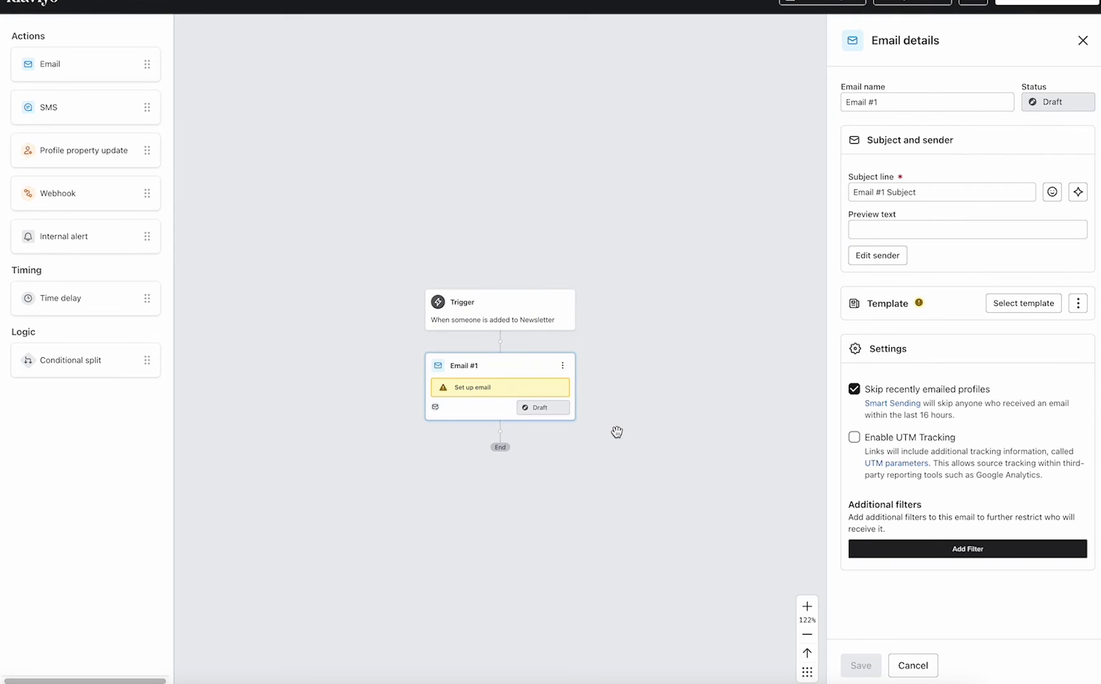
pyautogui.click(592, 468)
# Add a trigger flow filter on What someone has done, choosing the Placed Order metric.
pyautogui.click(601, 286)
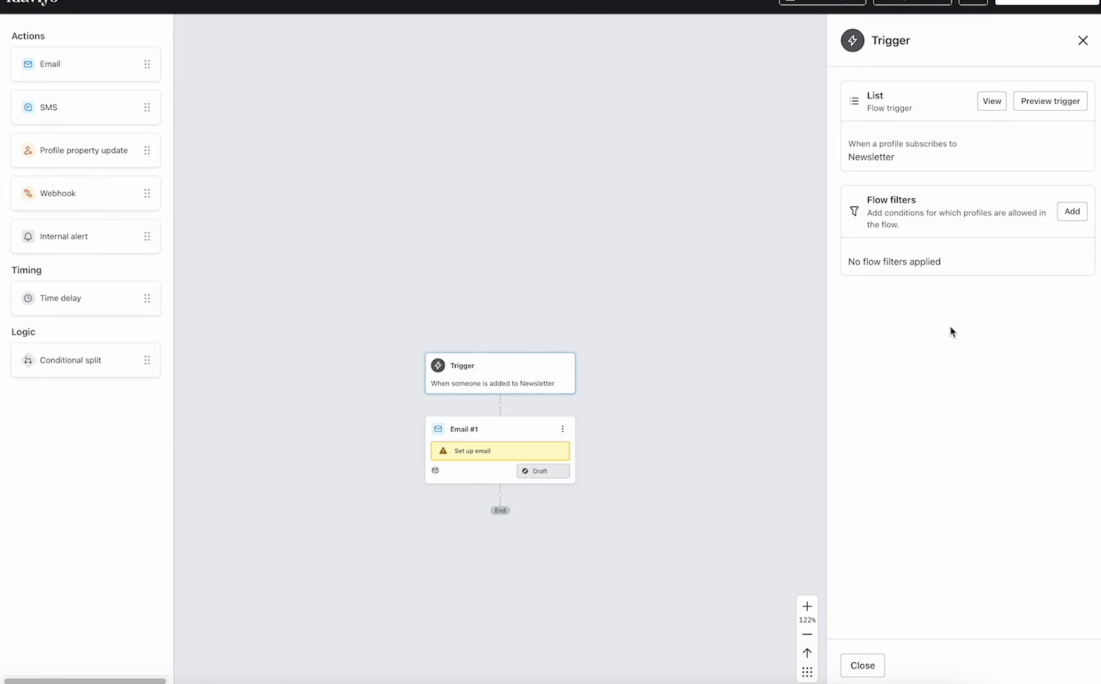
pyautogui.click(1072, 211)
pyautogui.click(906, 121)
pyautogui.click(903, 123)
pyautogui.click(884, 145)
pyautogui.click(936, 147)
pyautogui.click(937, 168)
pyautogui.write('pla')
pyautogui.click(957, 218)
# Set the Placed Order filter to zero times over all time and save it.
pyautogui.click(954, 169)
pyautogui.click(950, 205)
pyautogui.click(953, 190)
pyautogui.click(956, 318)
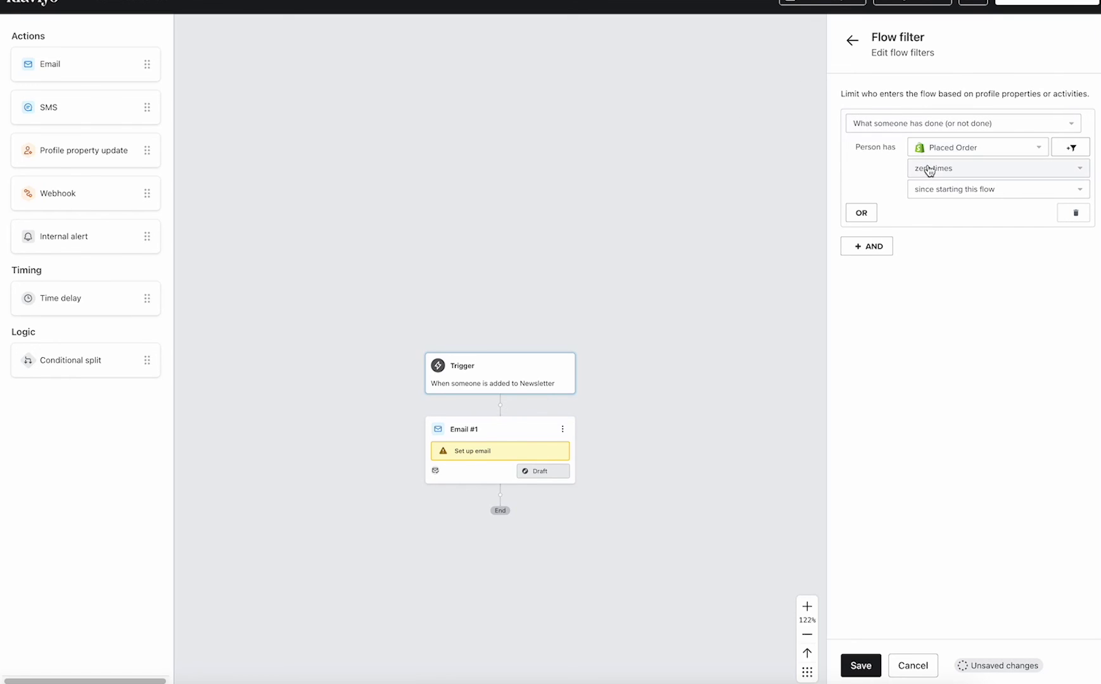
pyautogui.click(975, 187)
pyautogui.click(966, 214)
pyautogui.click(940, 171)
pyautogui.click(876, 334)
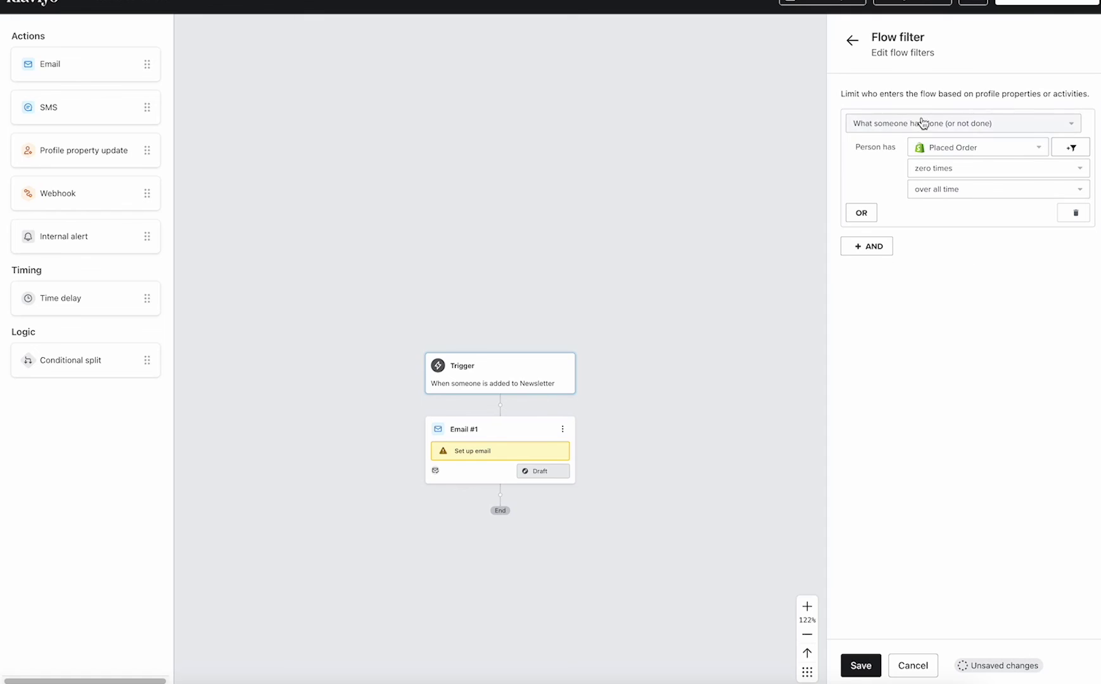
pyautogui.click(861, 665)
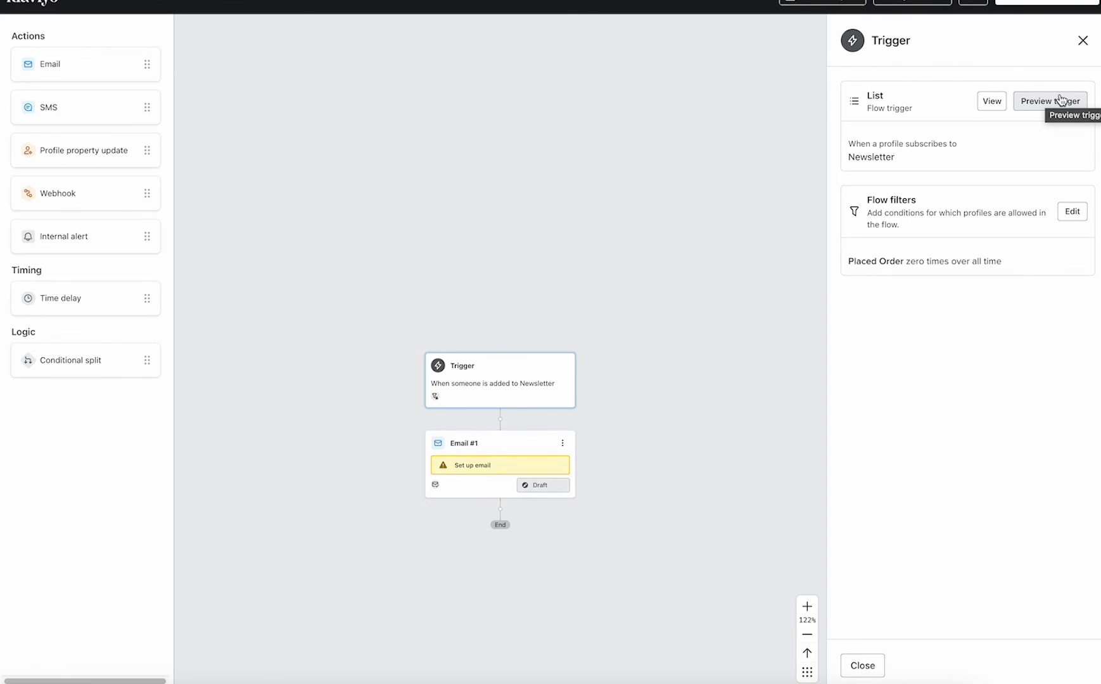
pyautogui.click(710, 494)
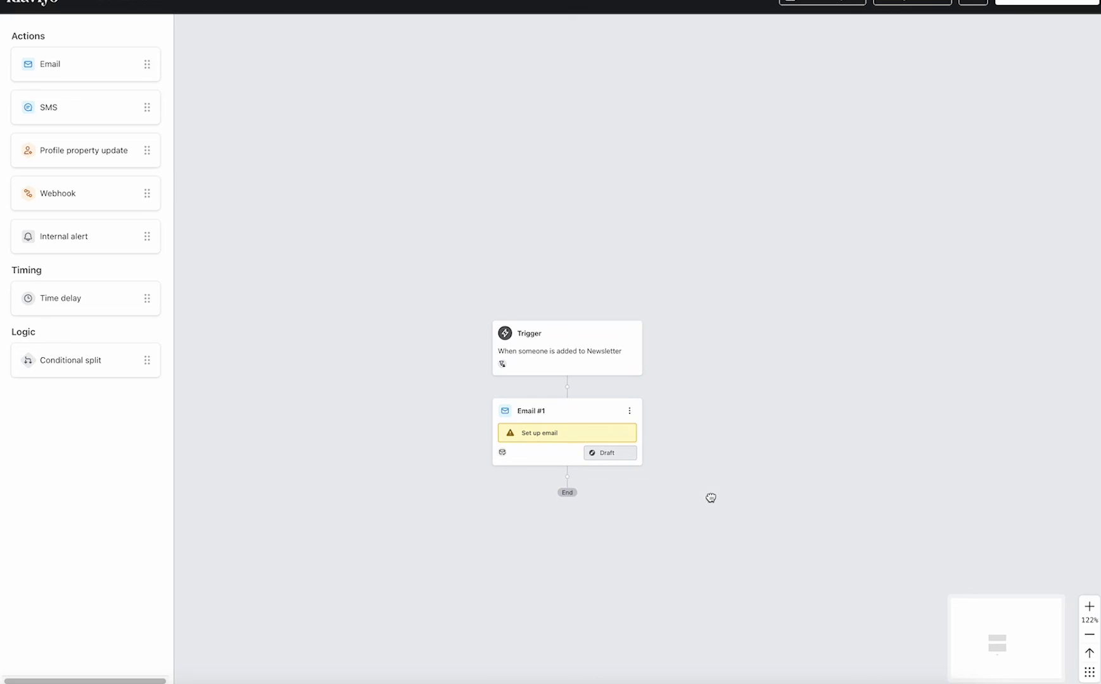